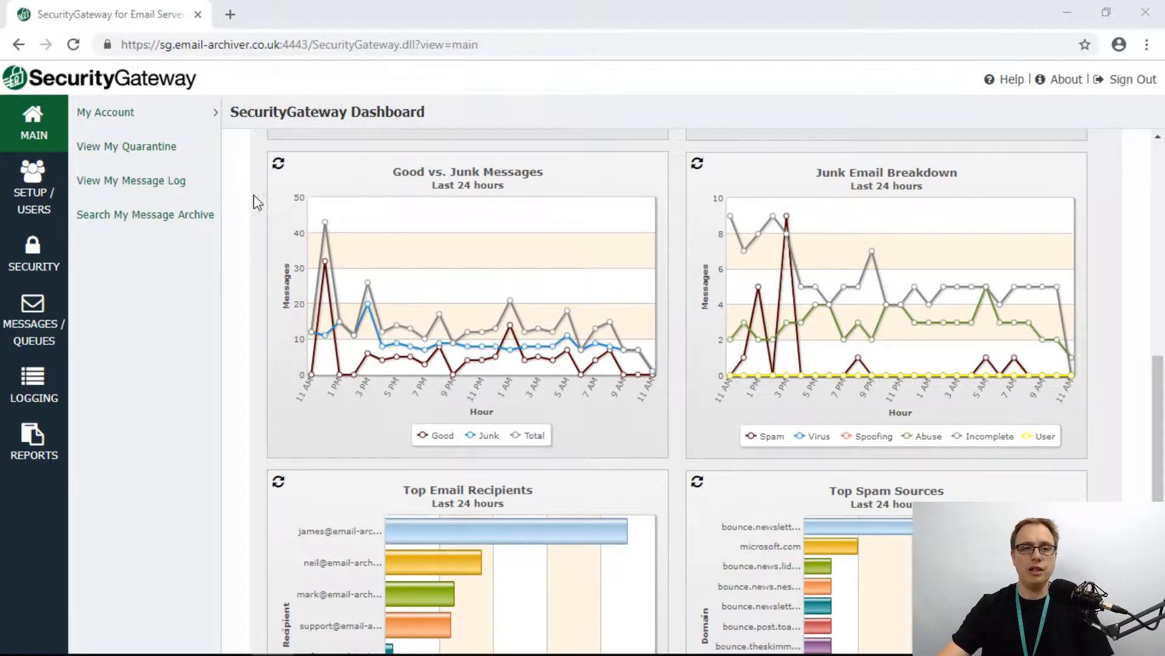
From the user quarantine, preview the "A treat from us!" message with its remote content shown, and release it.
click(37, 315)
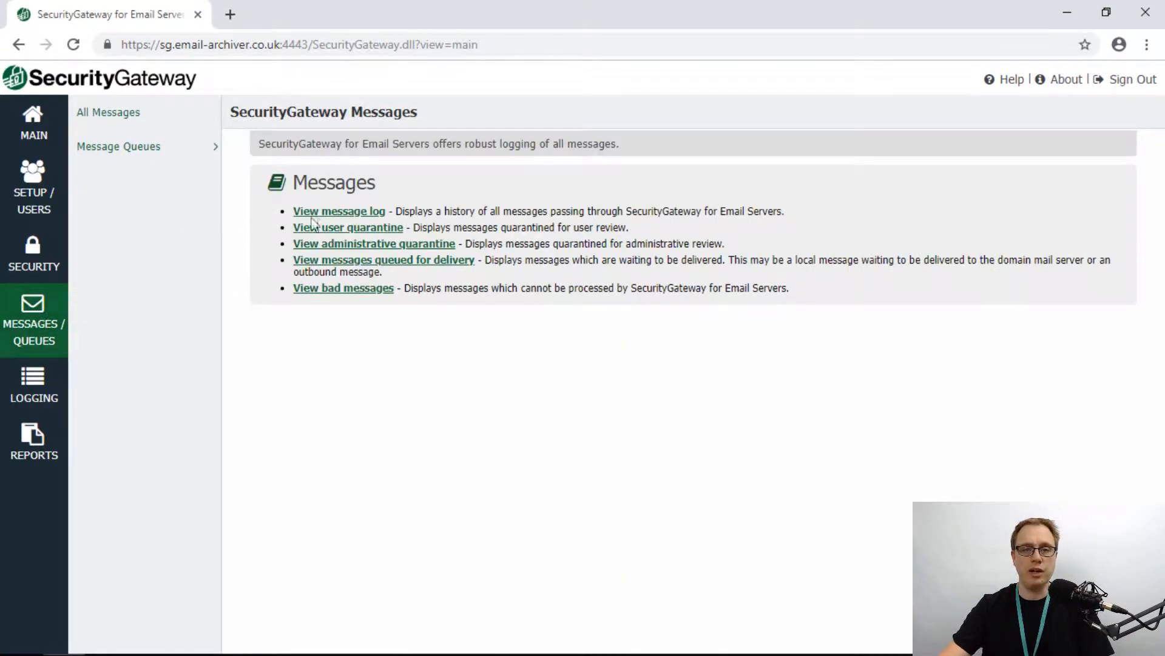
click(324, 230)
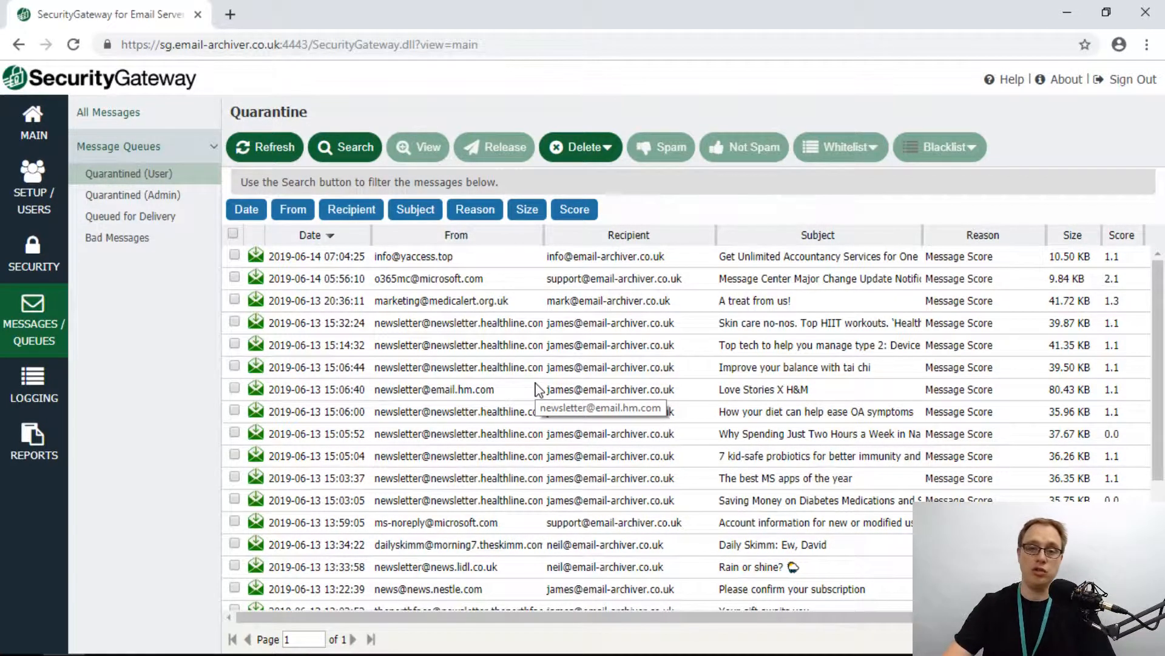
click(545, 298)
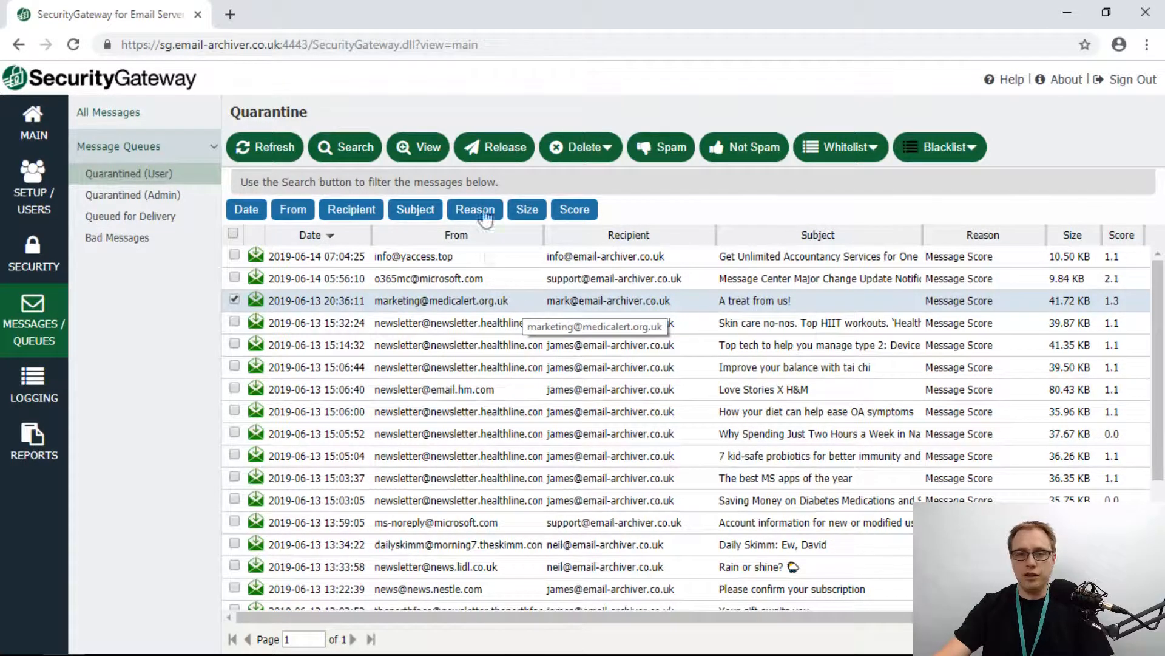
click(423, 149)
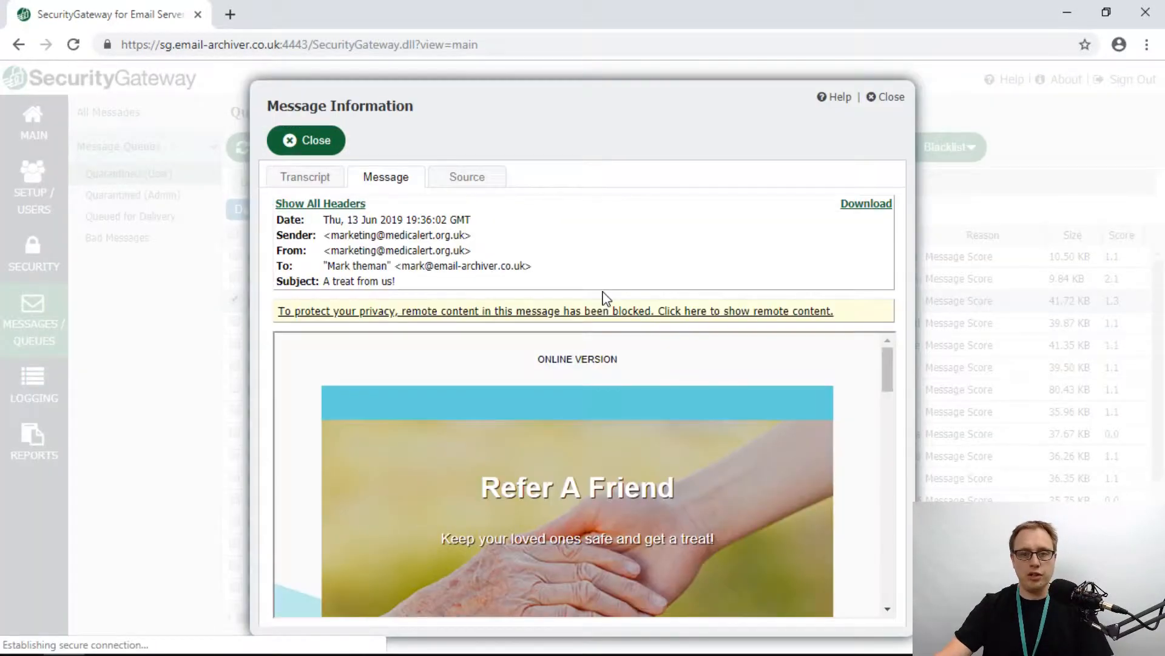
drag(885, 382, 890, 358)
click(698, 312)
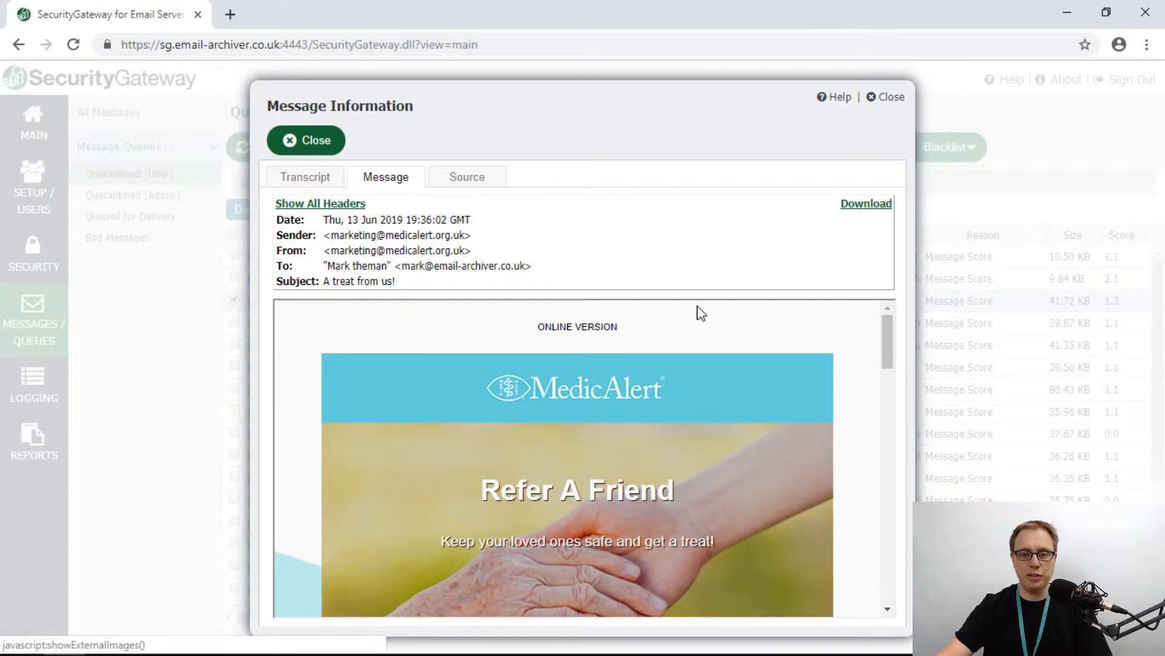
drag(886, 330, 891, 281)
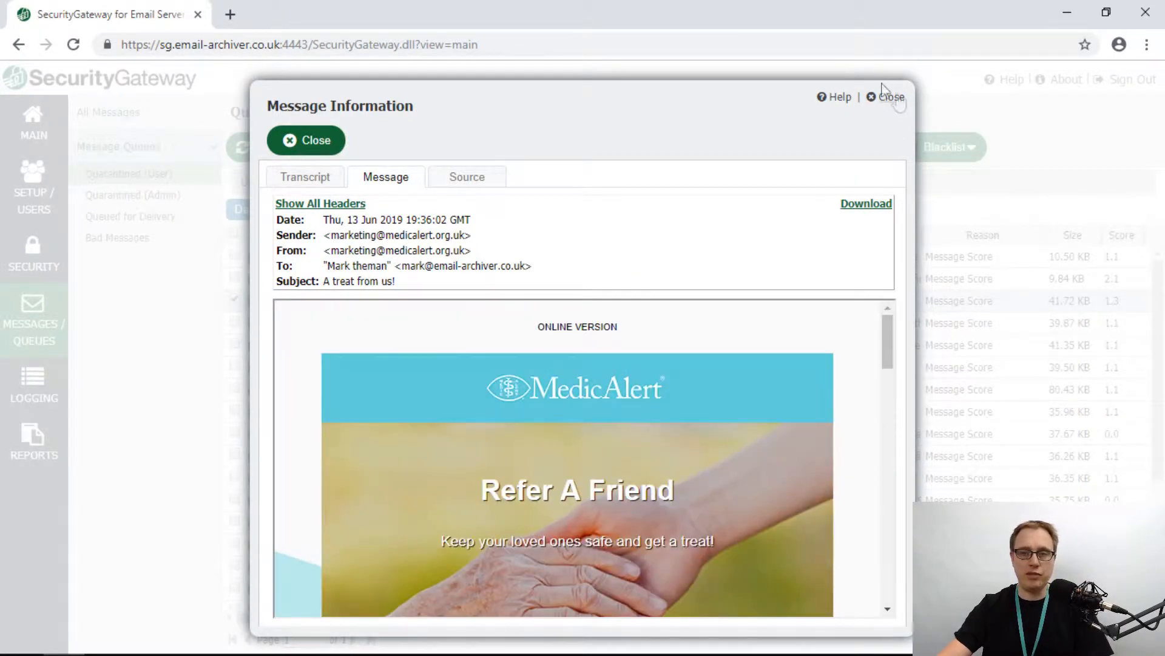
click(895, 97)
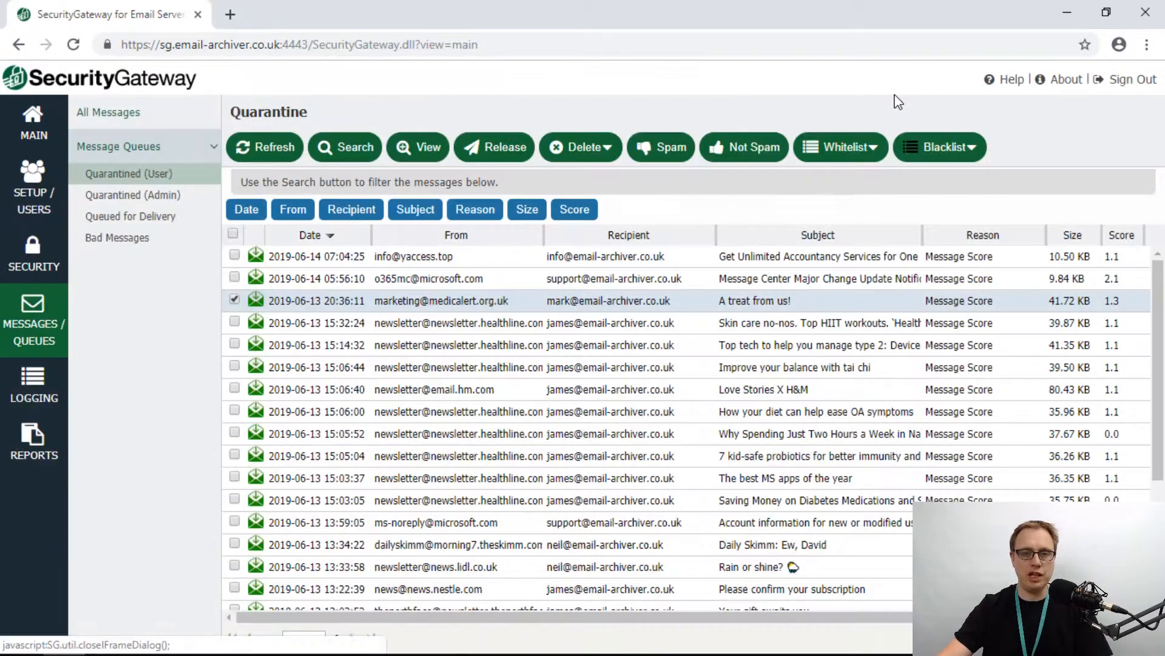
click(503, 152)
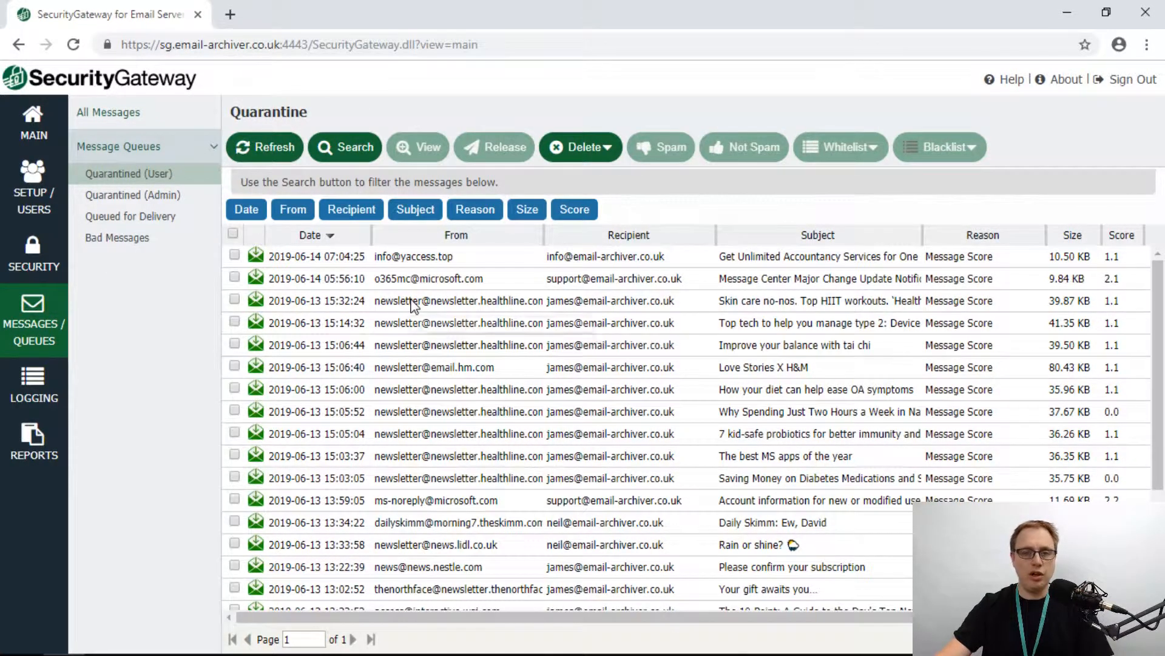
Select the three newest Healthline newsletters, review the available delete options, and look through the rest of the quarantined messages.
click(234, 300)
click(234, 322)
click(235, 344)
click(597, 153)
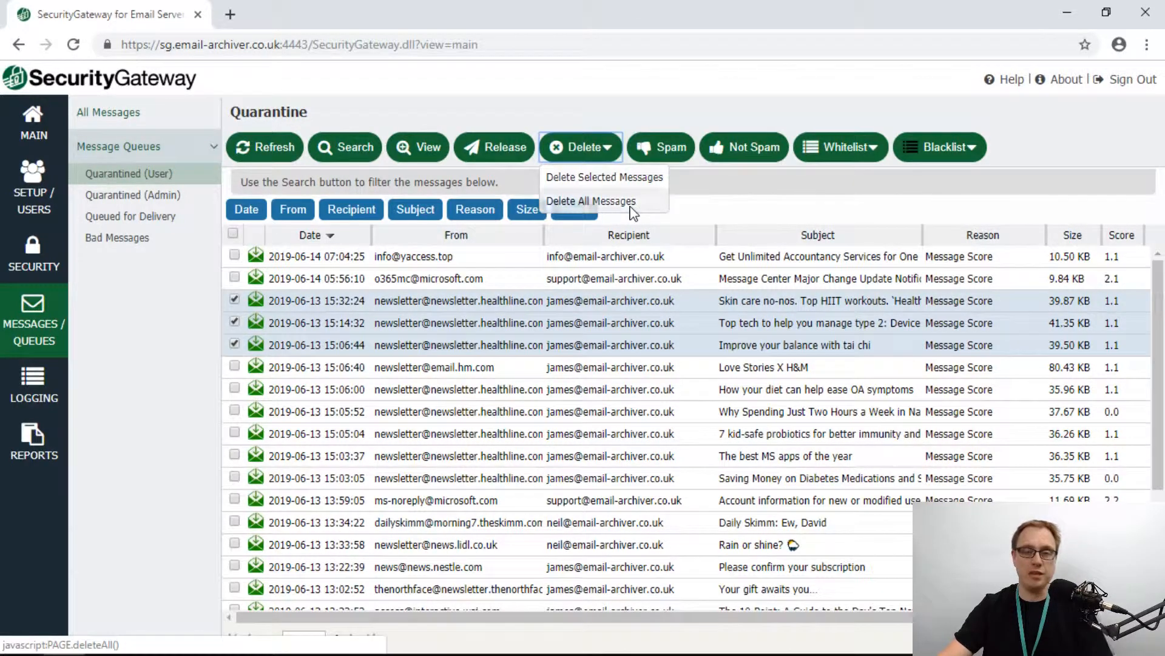
key(Escape)
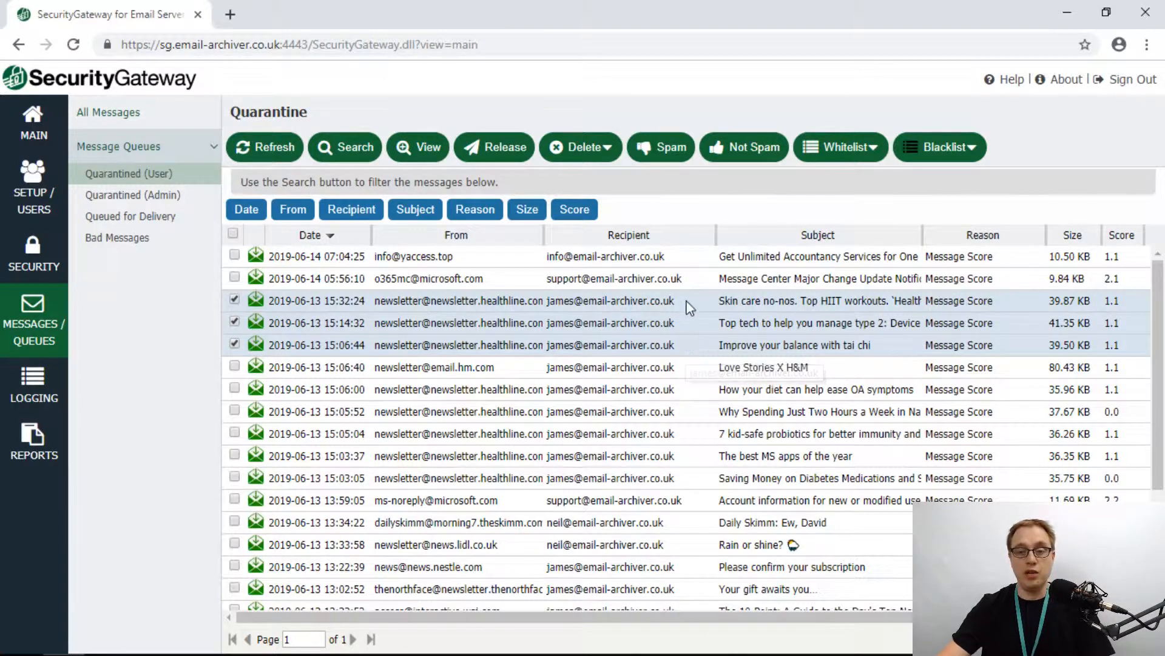
scroll(688, 339, down, 3)
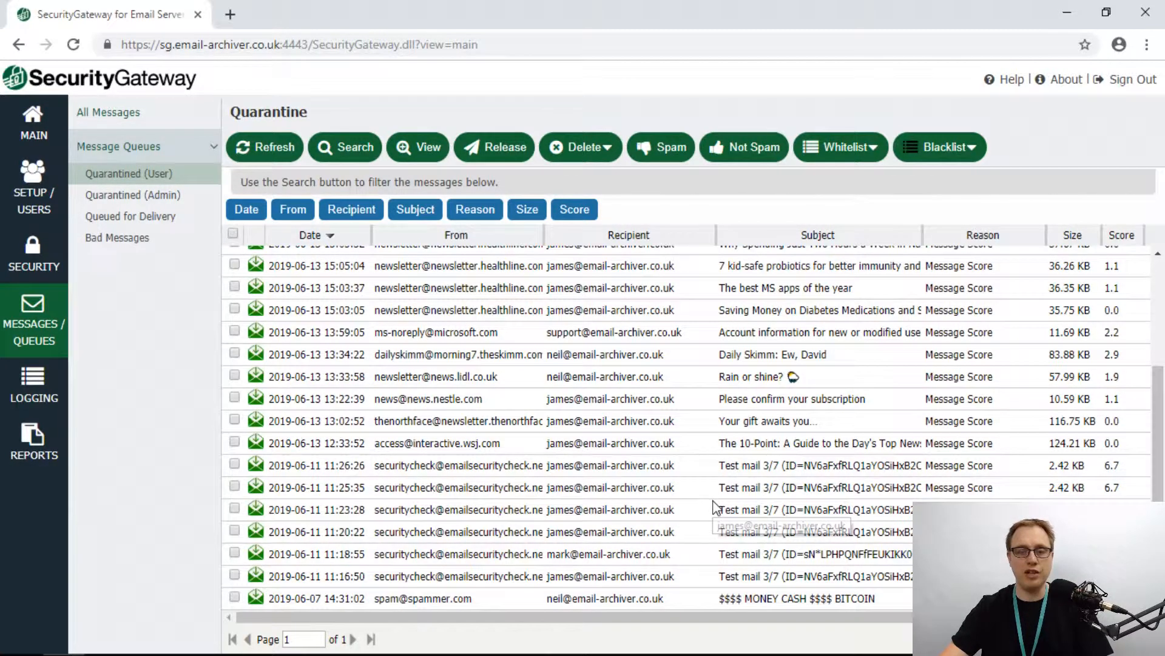
scroll(716, 507, up, 2)
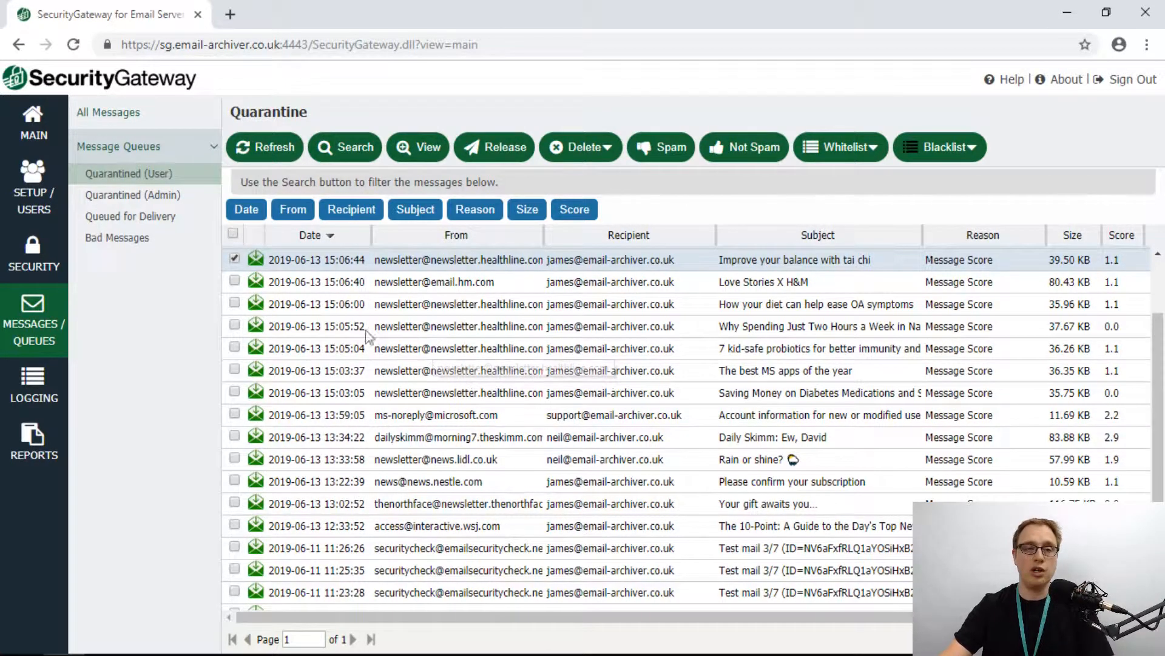
Open the global quarantine configuration and examine the report frequency, sort order, user permission and administrative quarantine options.
click(50, 189)
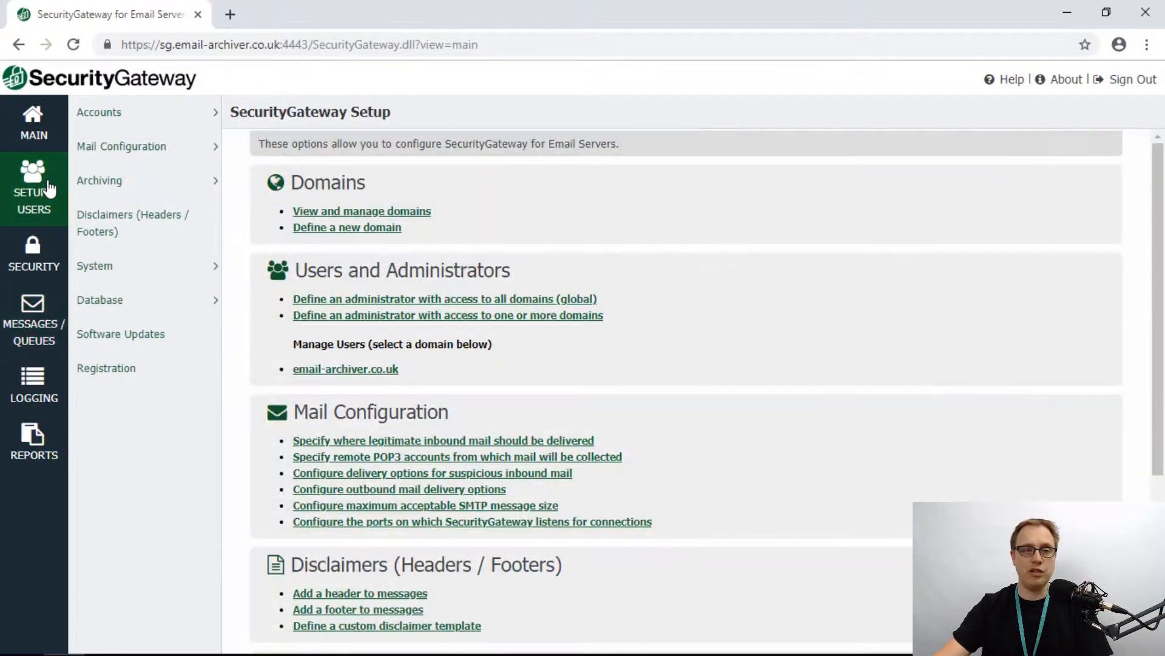
click(192, 152)
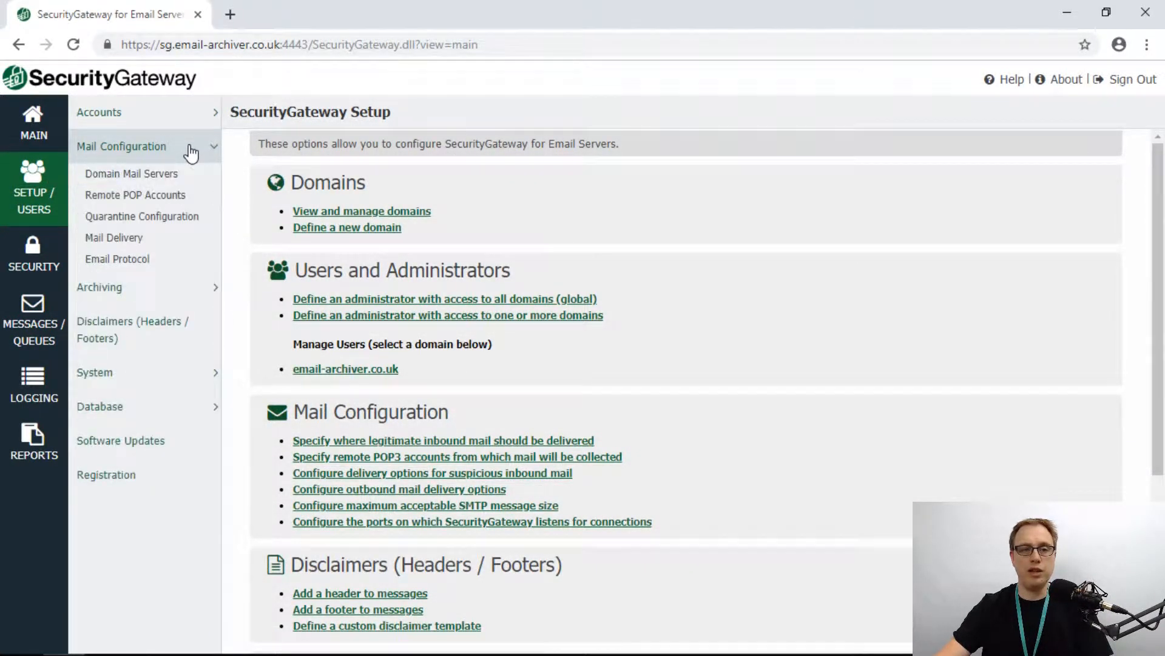
click(155, 217)
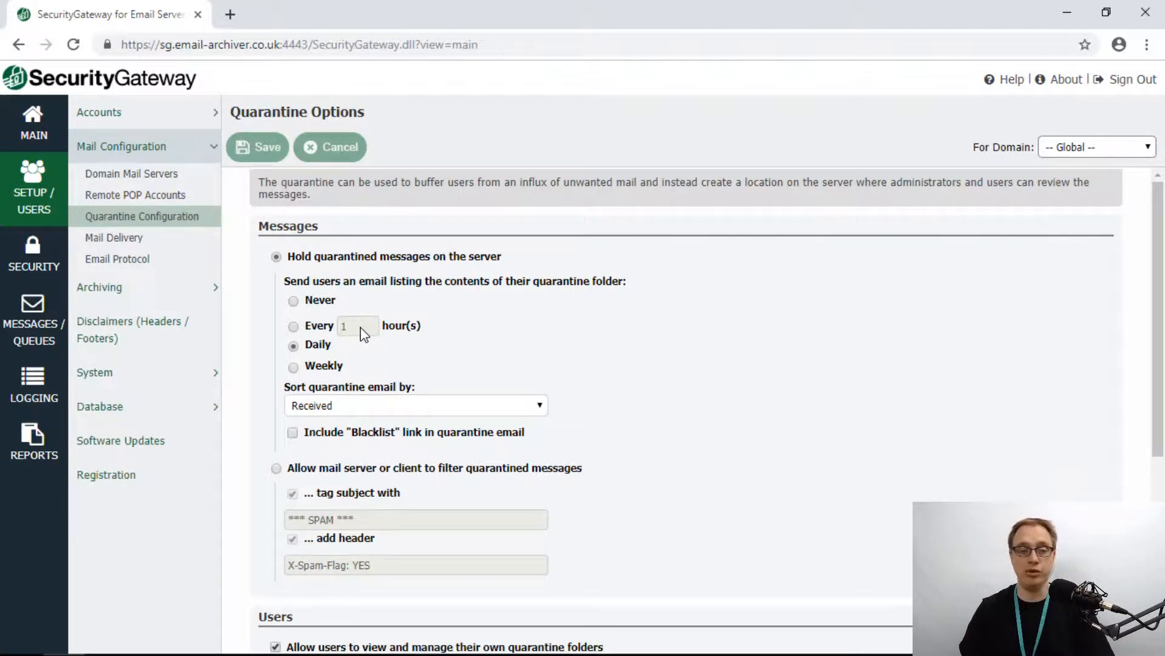
click(482, 407)
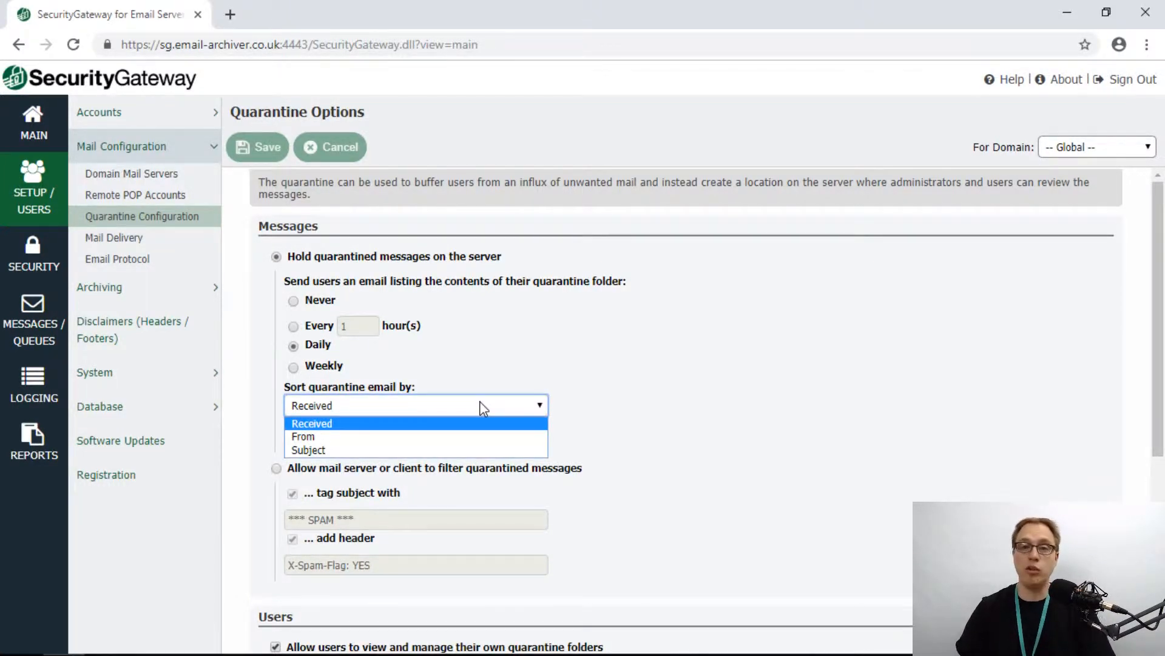
click(669, 399)
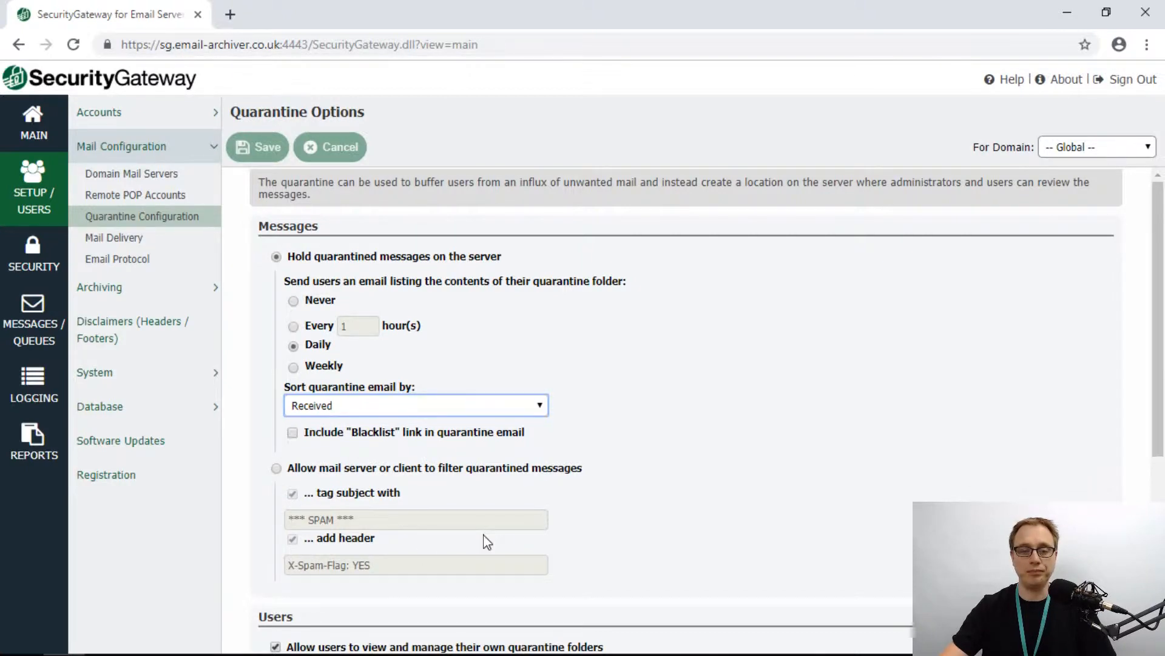
scroll(485, 541, down, 3)
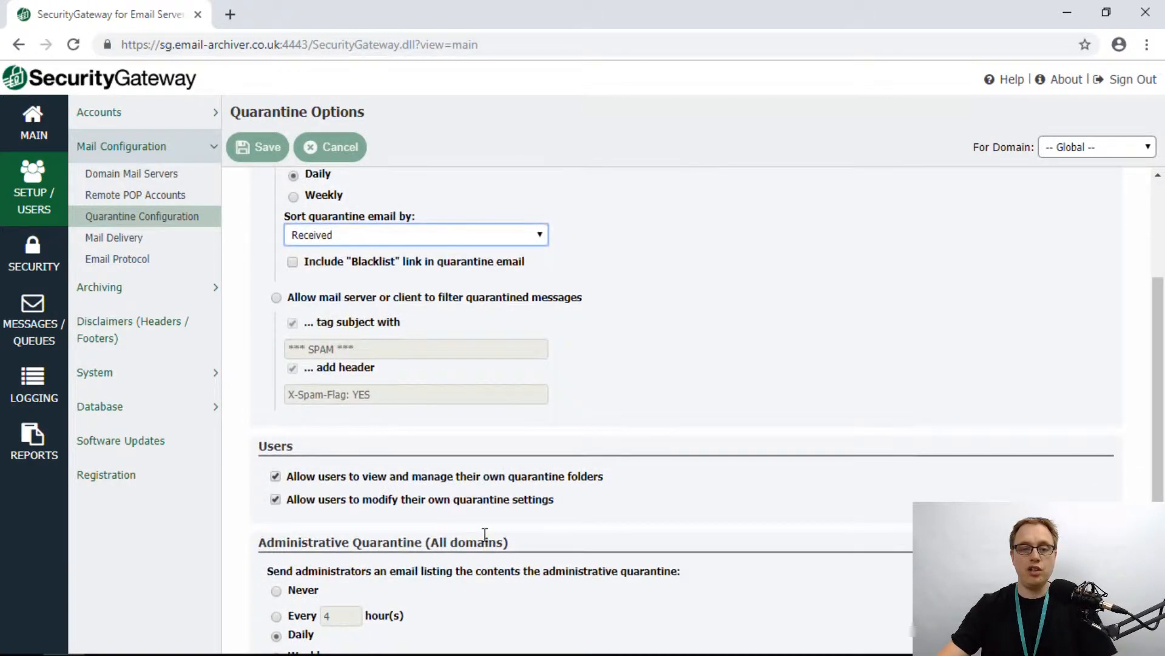
scroll(484, 539, down, 1)
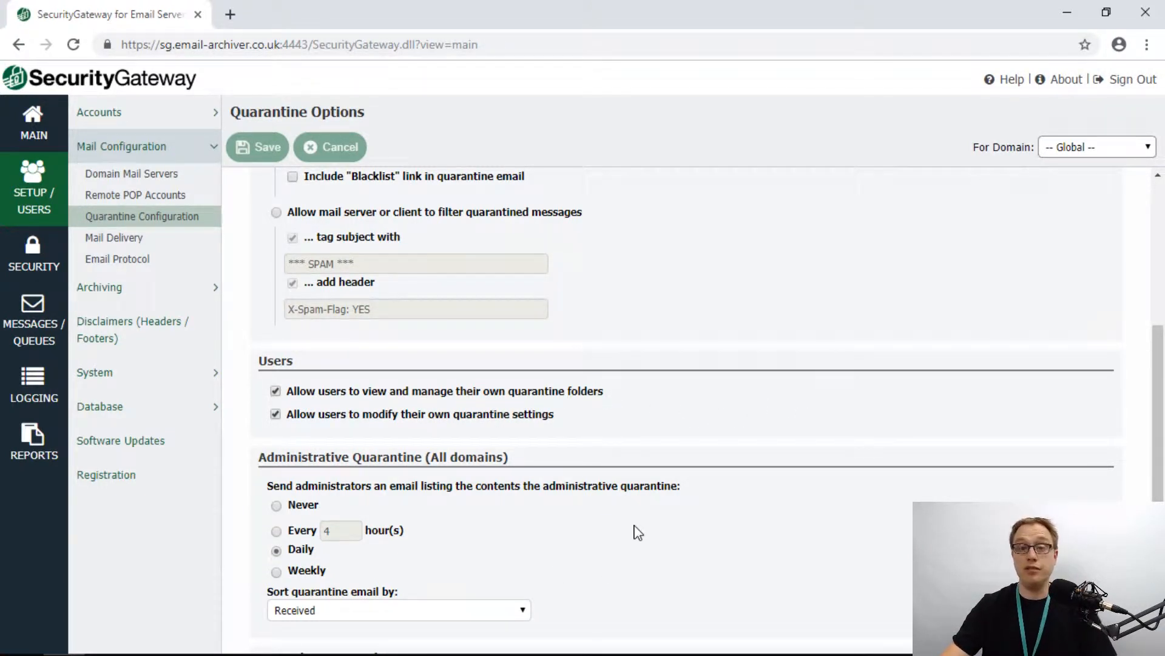
scroll(634, 532, up, 3)
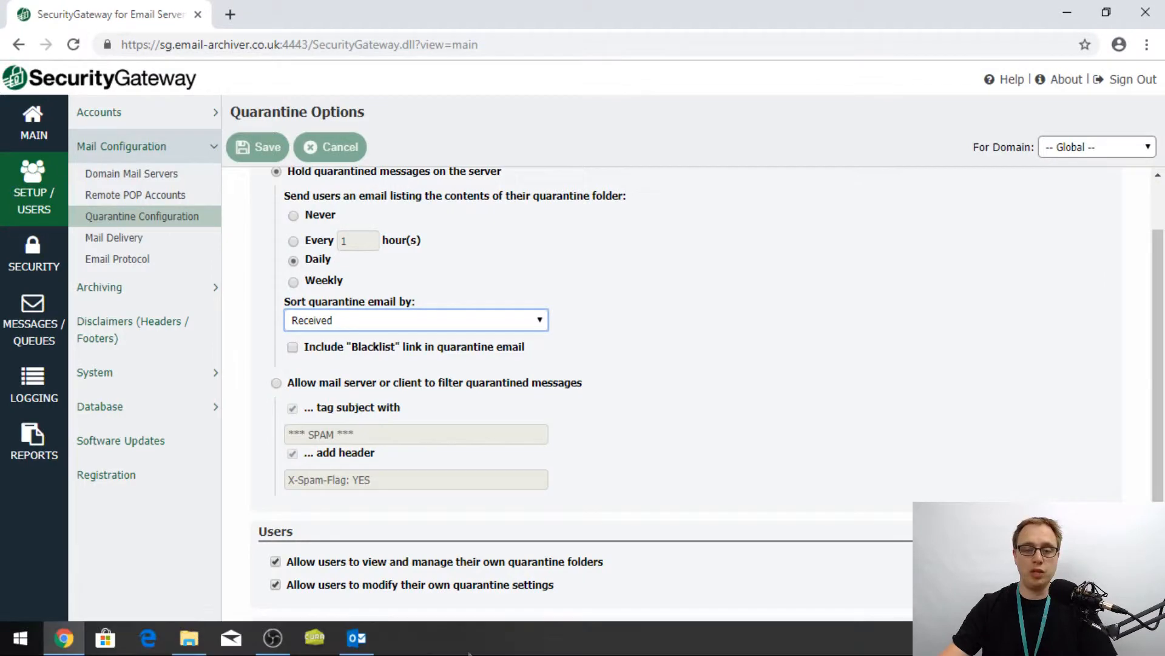
Switch to Outlook, open the SecurityGateway quarantine summary email in its own window, and read through the report.
click(353, 639)
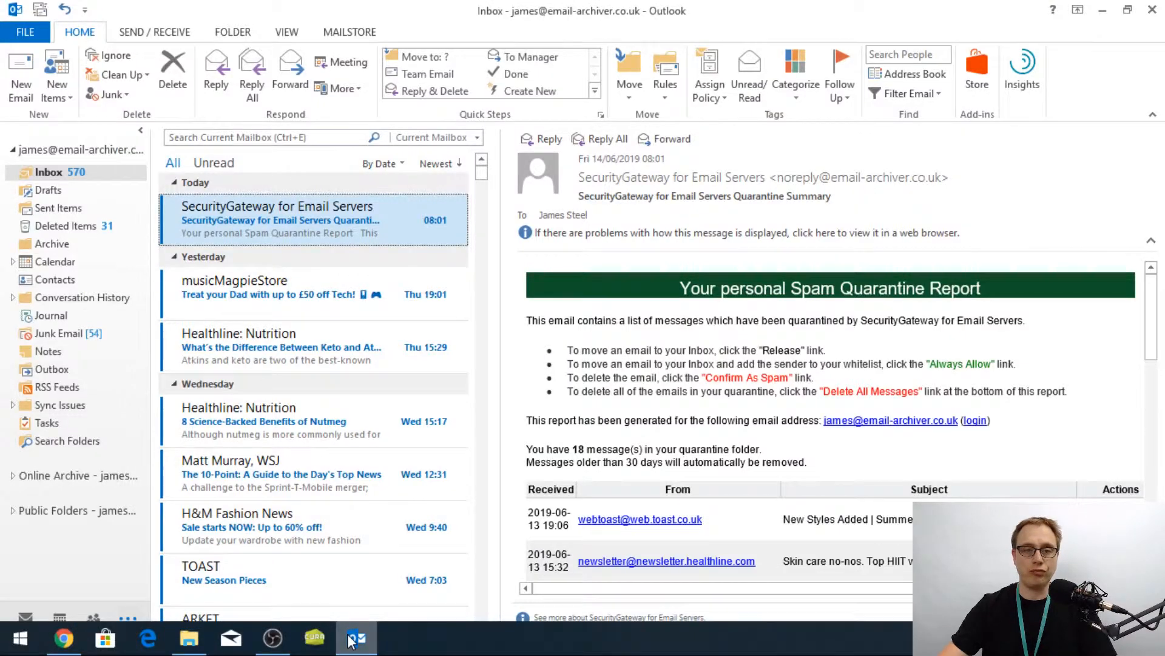
double_click(293, 220)
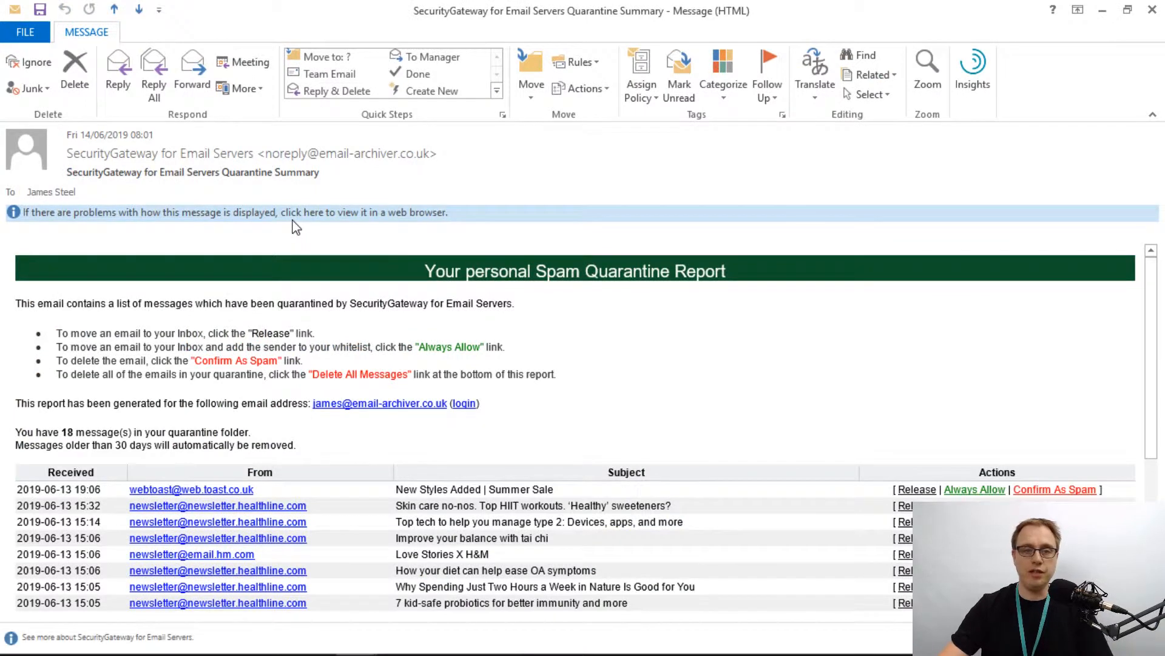
scroll(674, 338, down, 1)
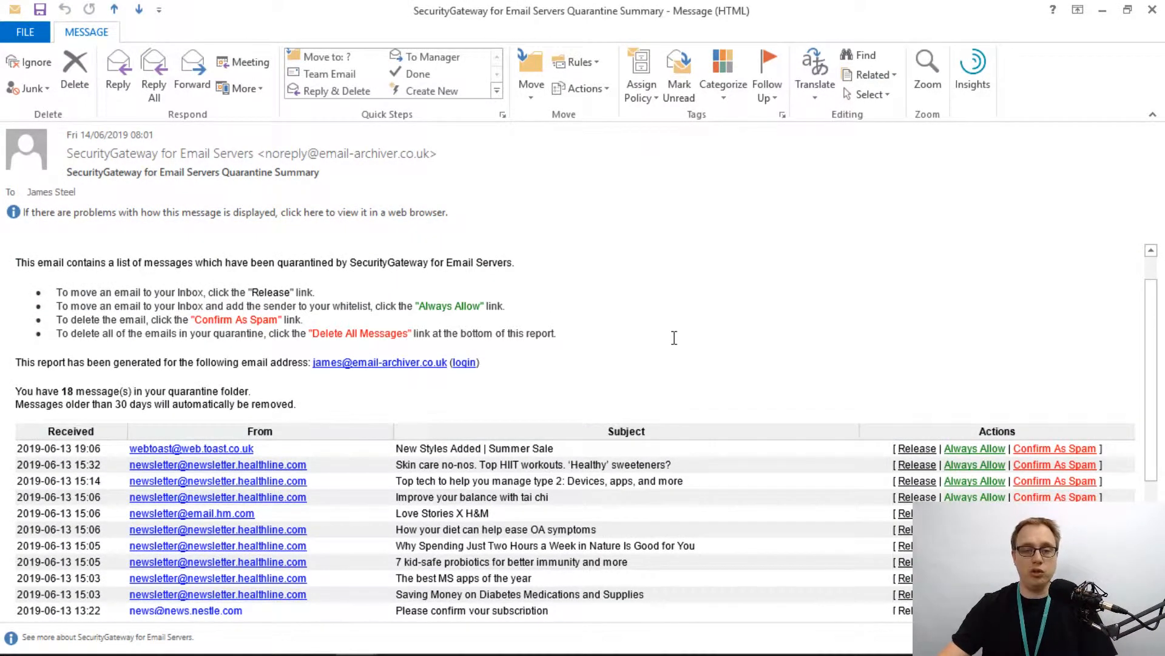
scroll(674, 338, down, 2)
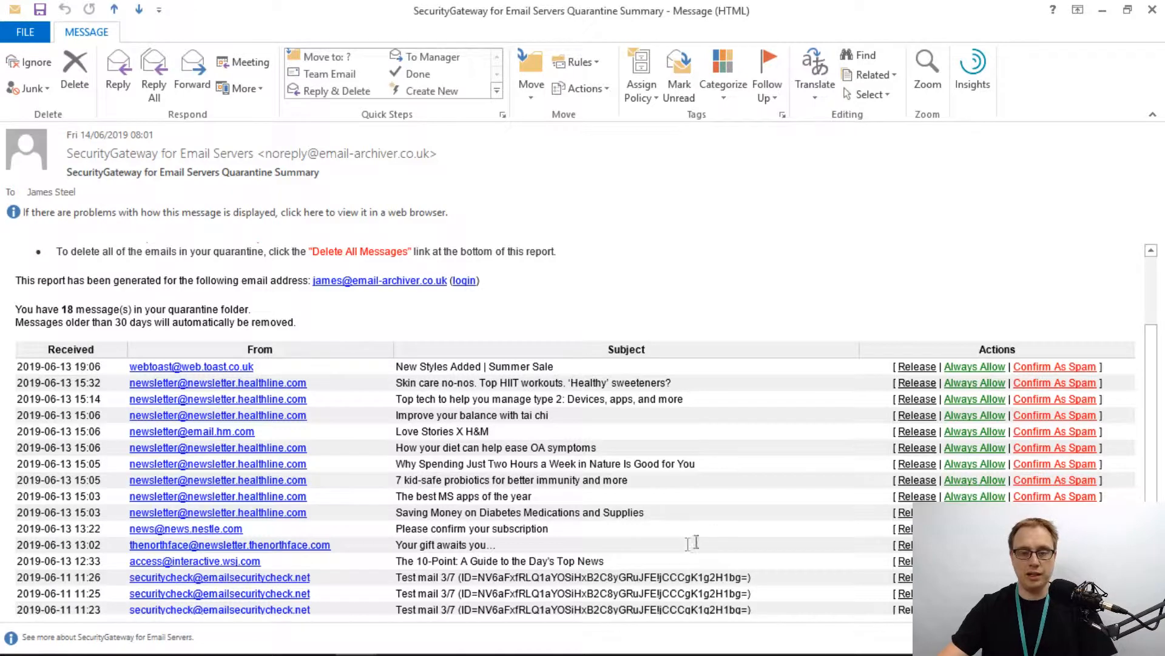
scroll(736, 513, down, 1)
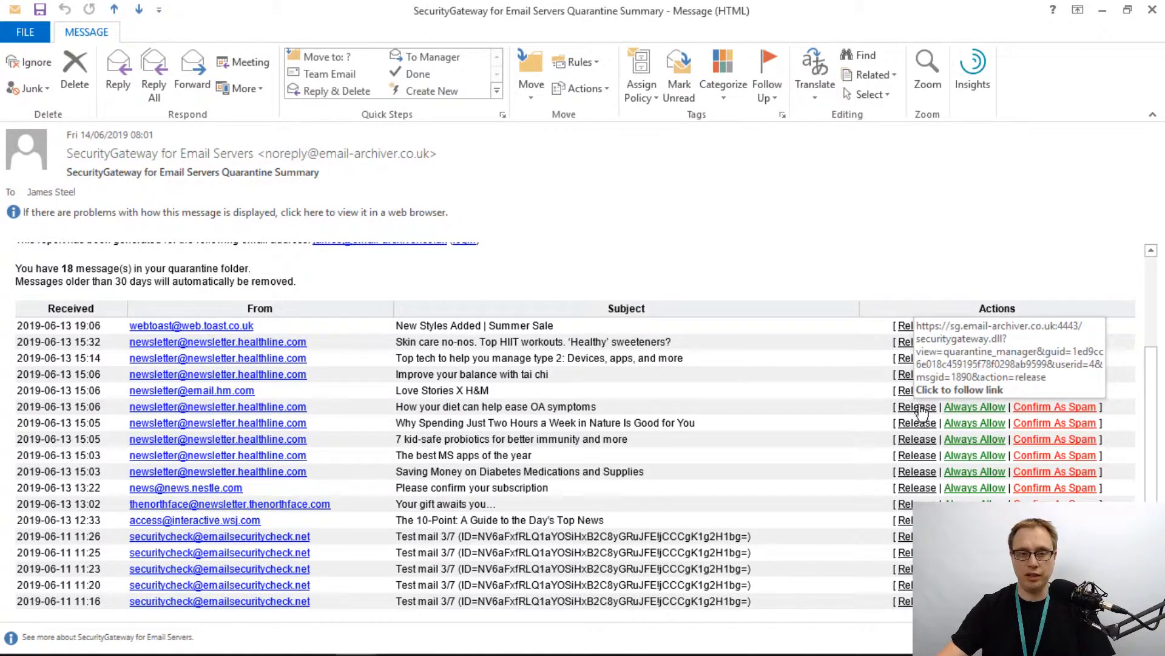
Release "7 kid-safe probiotics for better immunity and more" from the quarantine report, and check the Outlook inbox for it.
click(919, 440)
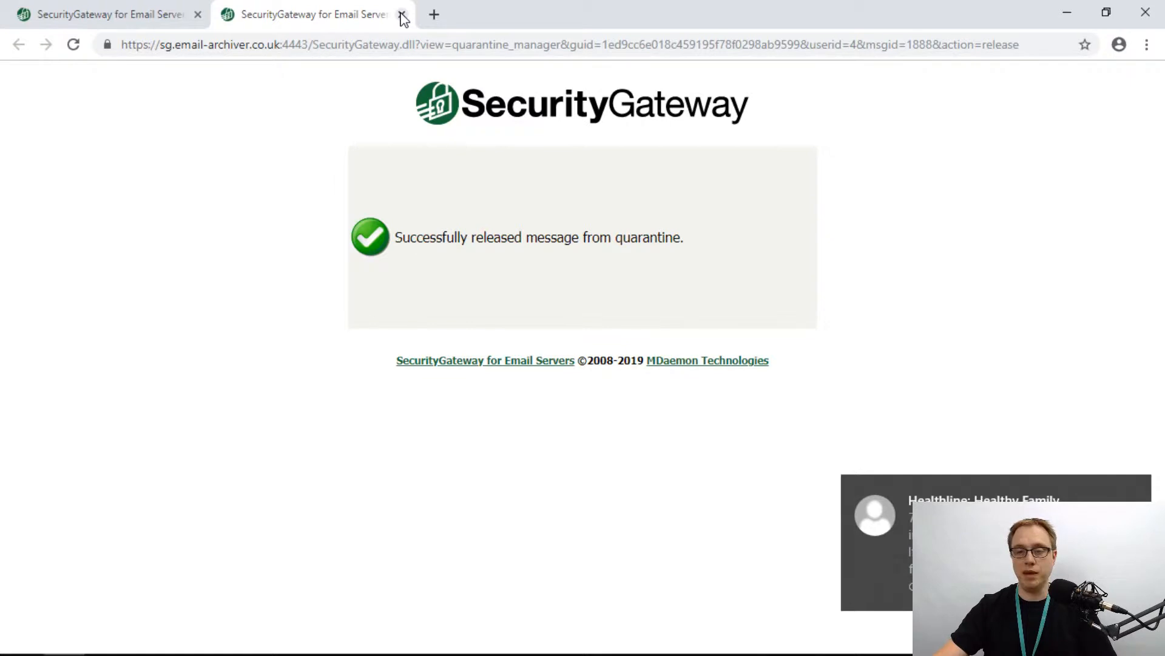
click(402, 15)
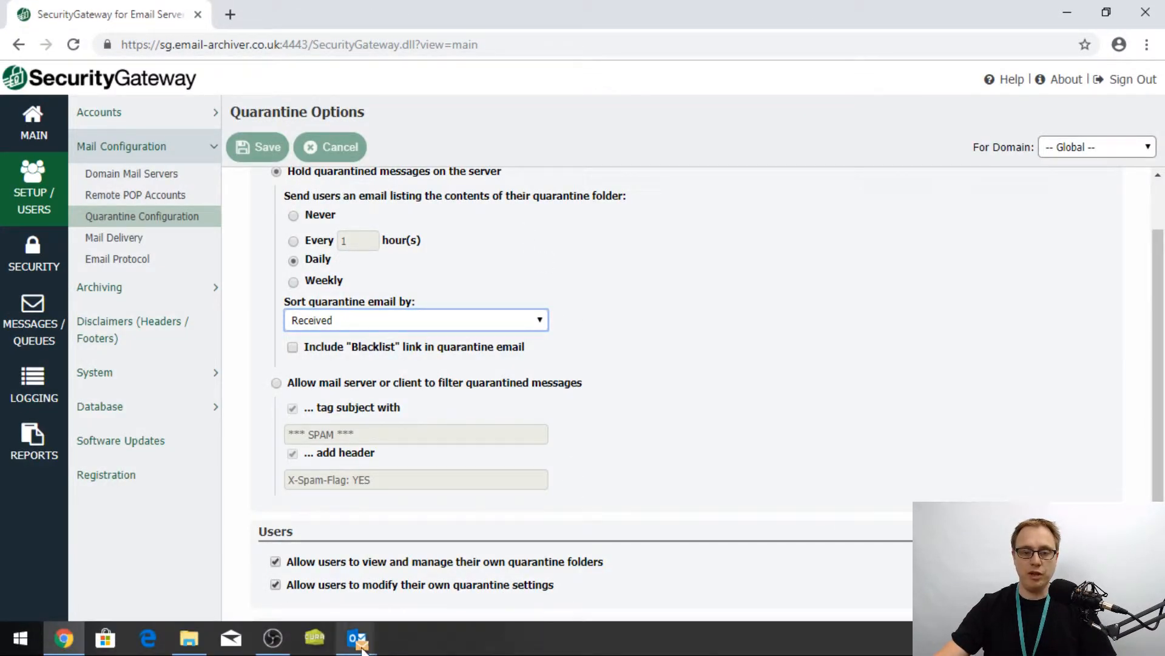
mouse_move(361, 647)
click(318, 515)
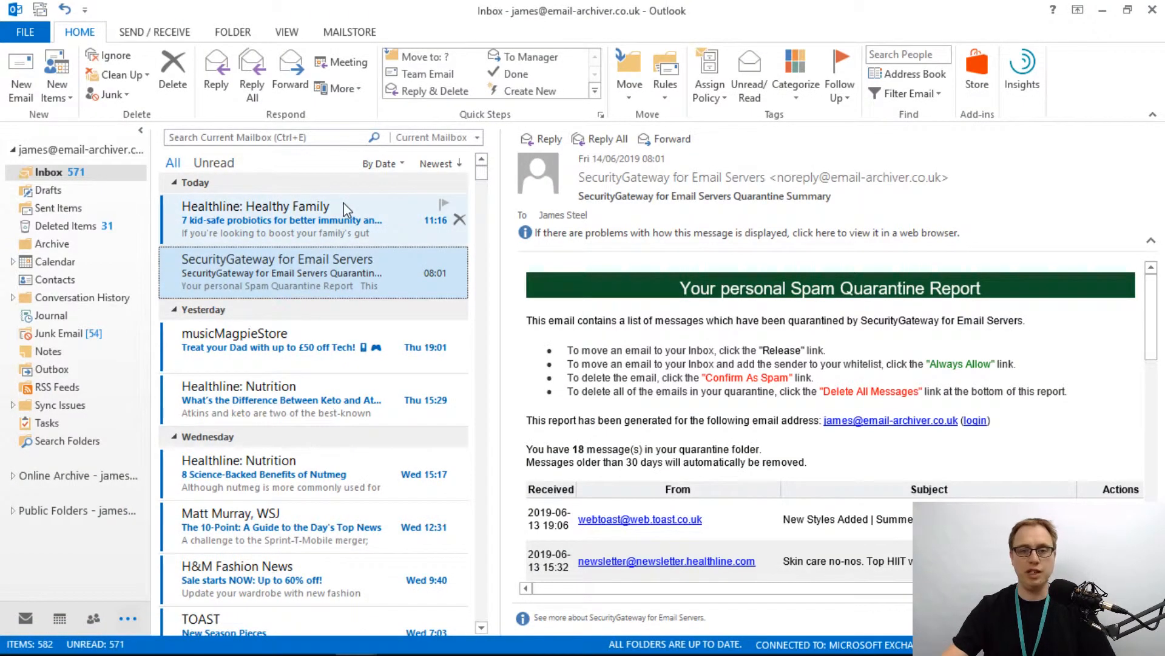
Return to the quarantine summary email and review the per-message actions and the general links at the end of the report.
mouse_move(353, 650)
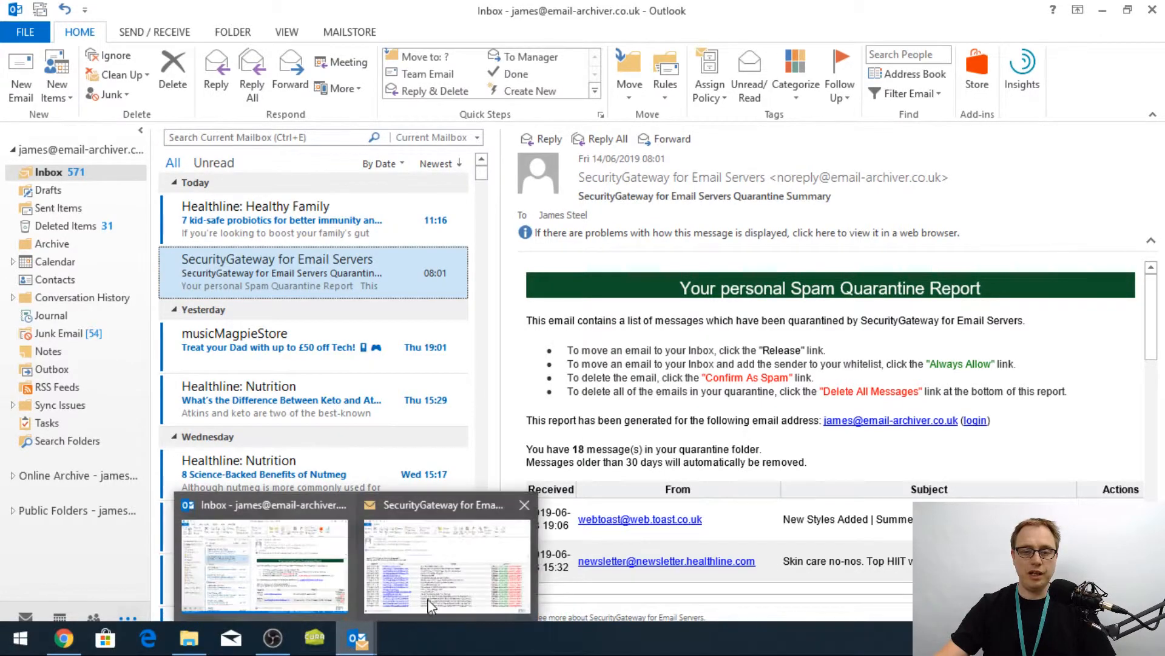
click(444, 550)
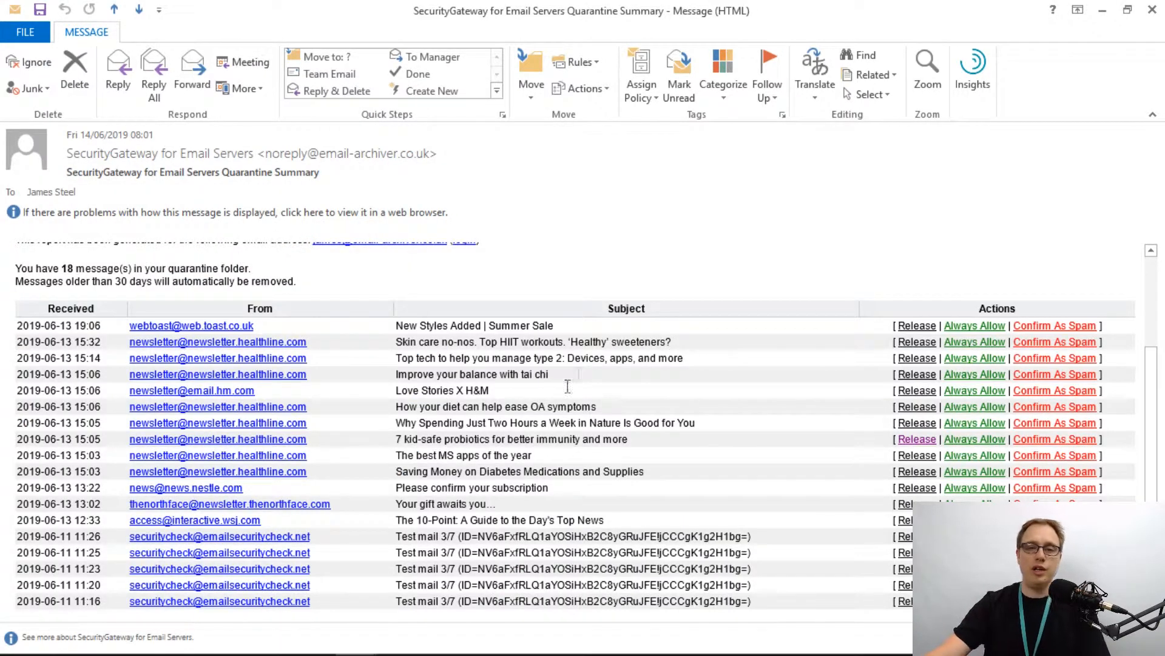
scroll(585, 371, down, 1)
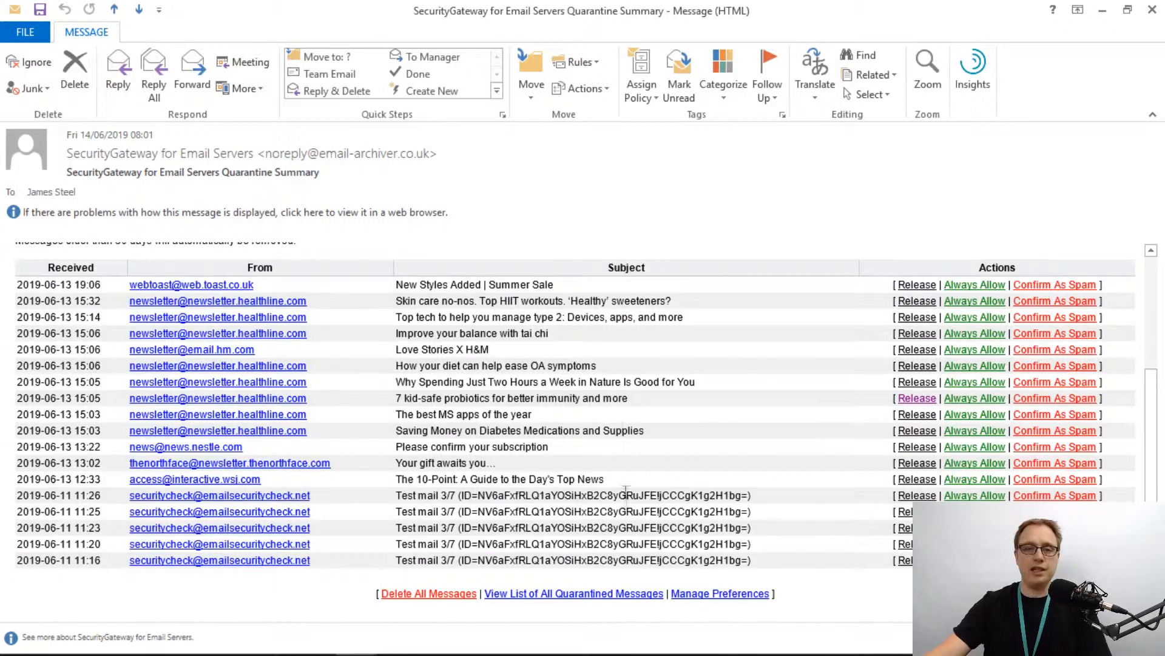
scroll(627, 498, down, 1)
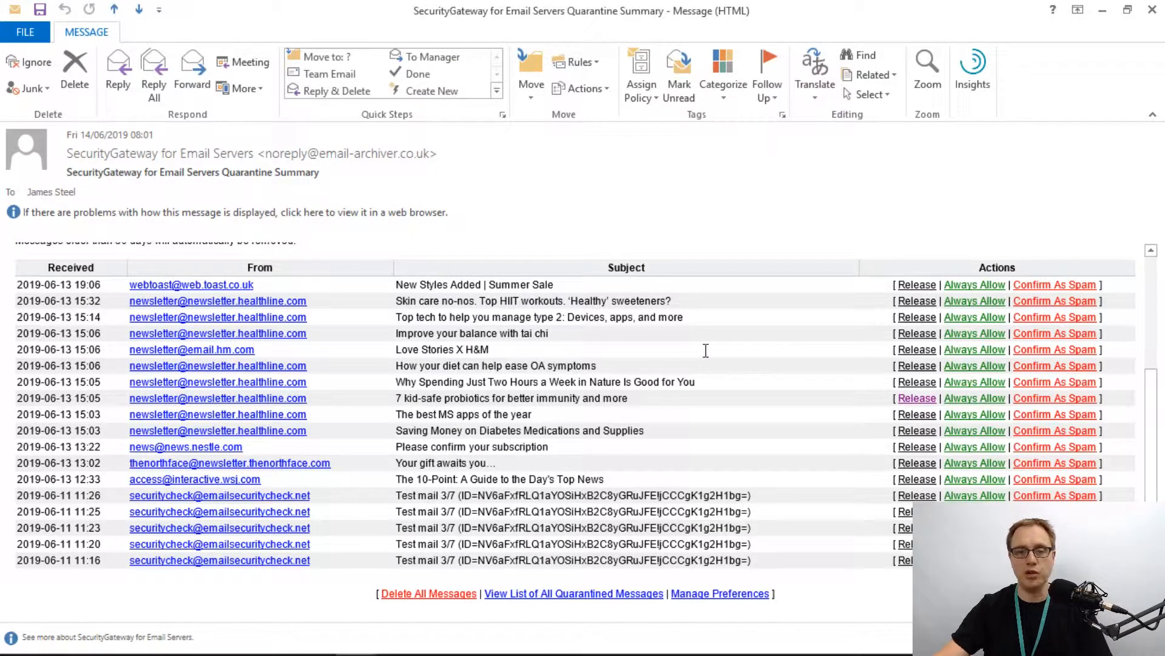
scroll(706, 350, down, 2)
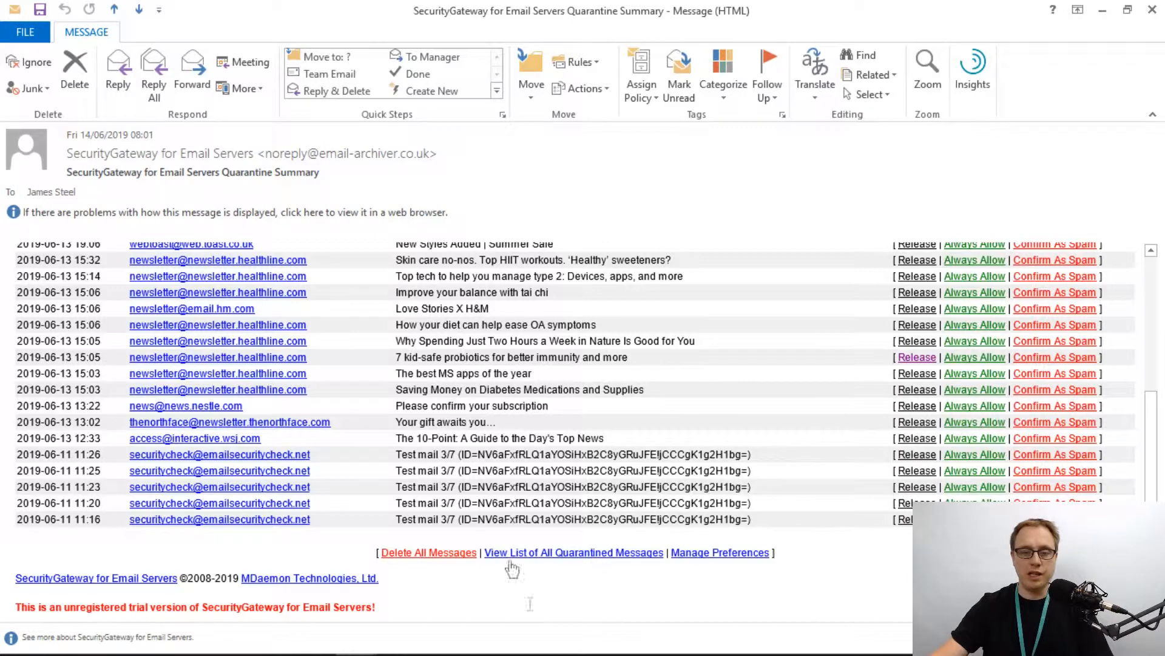
Follow the report's link to all quarantined messages, sign in with the user's email and password, and look over the account statistics.
click(592, 555)
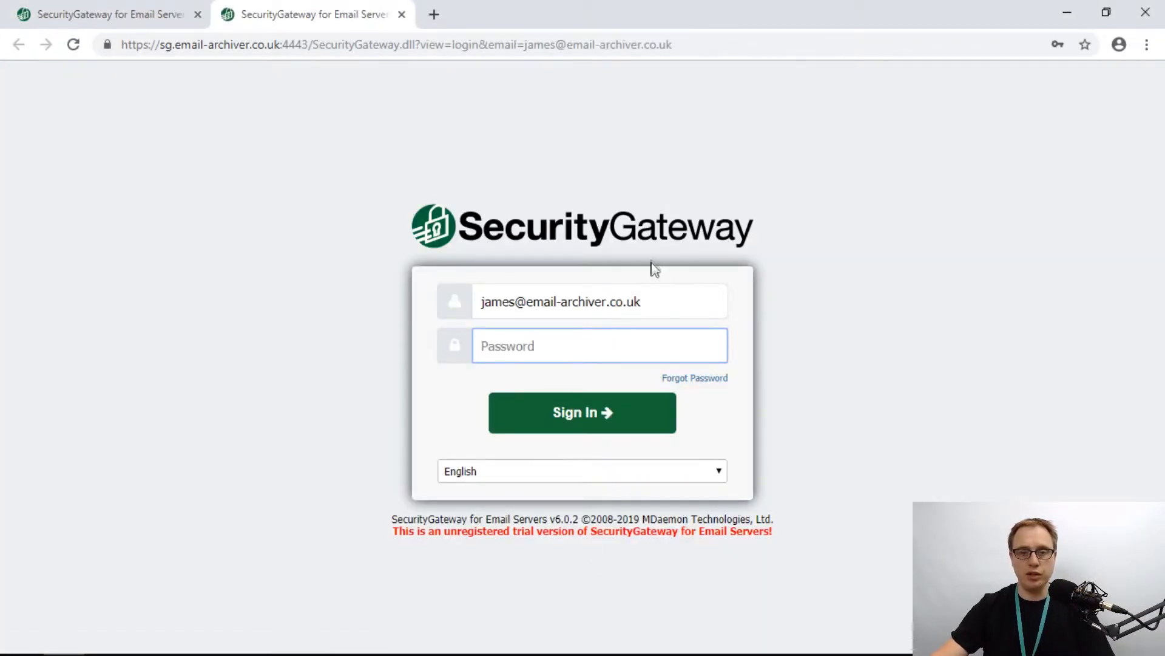
click(616, 421)
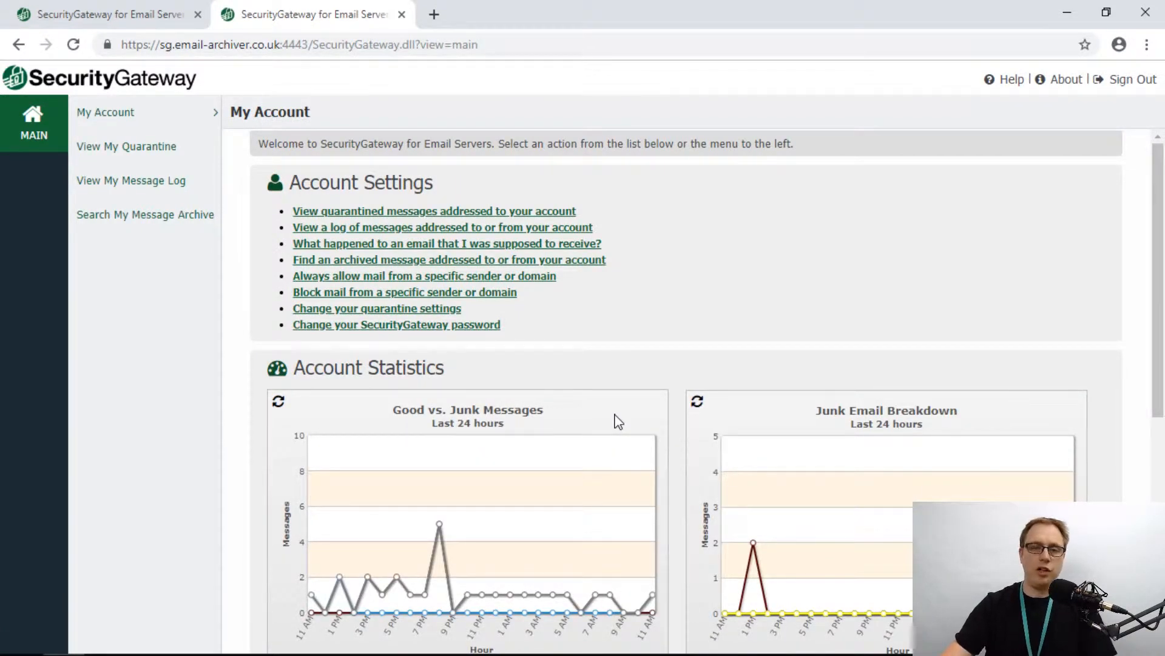
scroll(617, 421, down, 3)
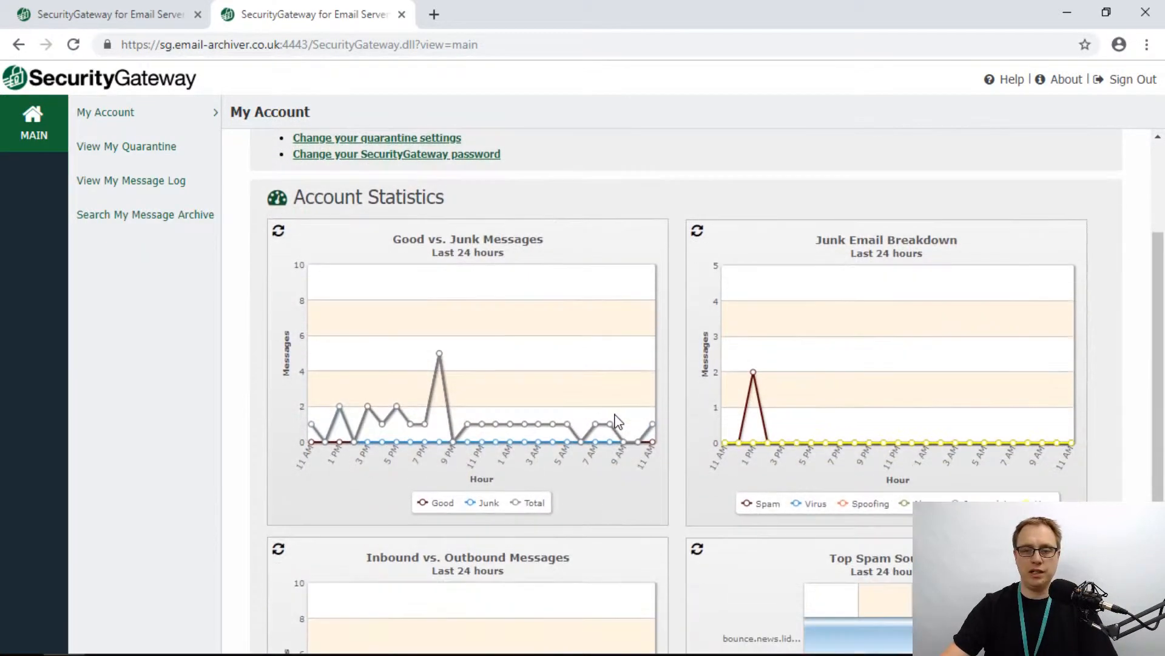
scroll(617, 421, down, 5)
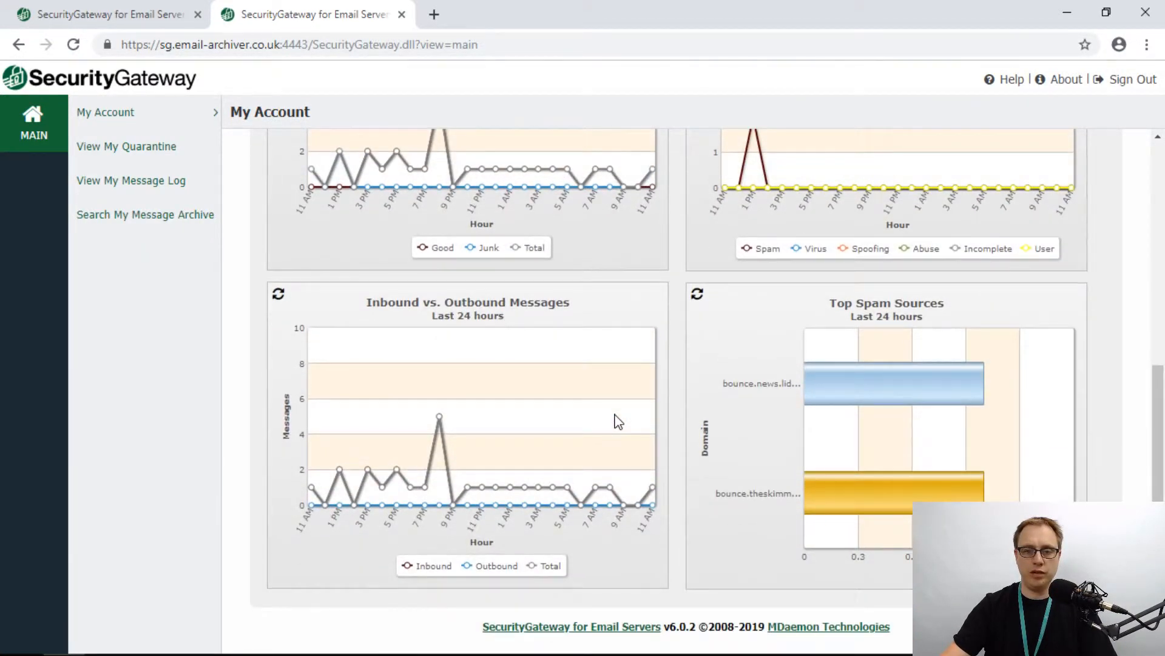
scroll(617, 421, up, 6)
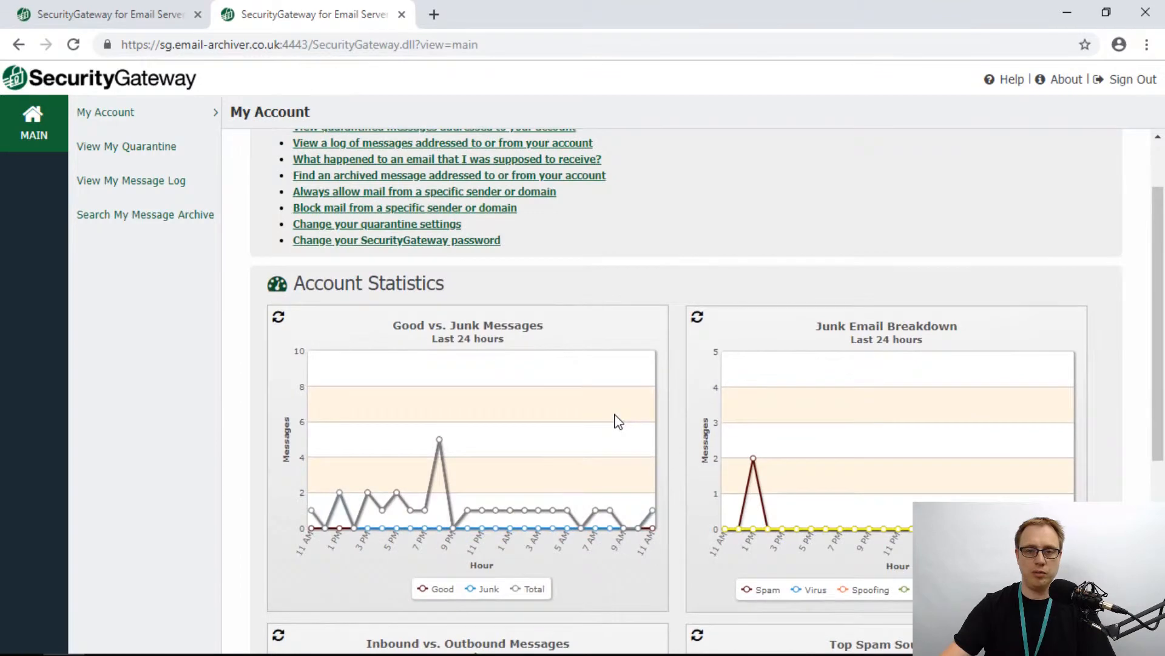
Open the signed-in user's own quarantine and select the "Rain or shine?" message.
click(119, 153)
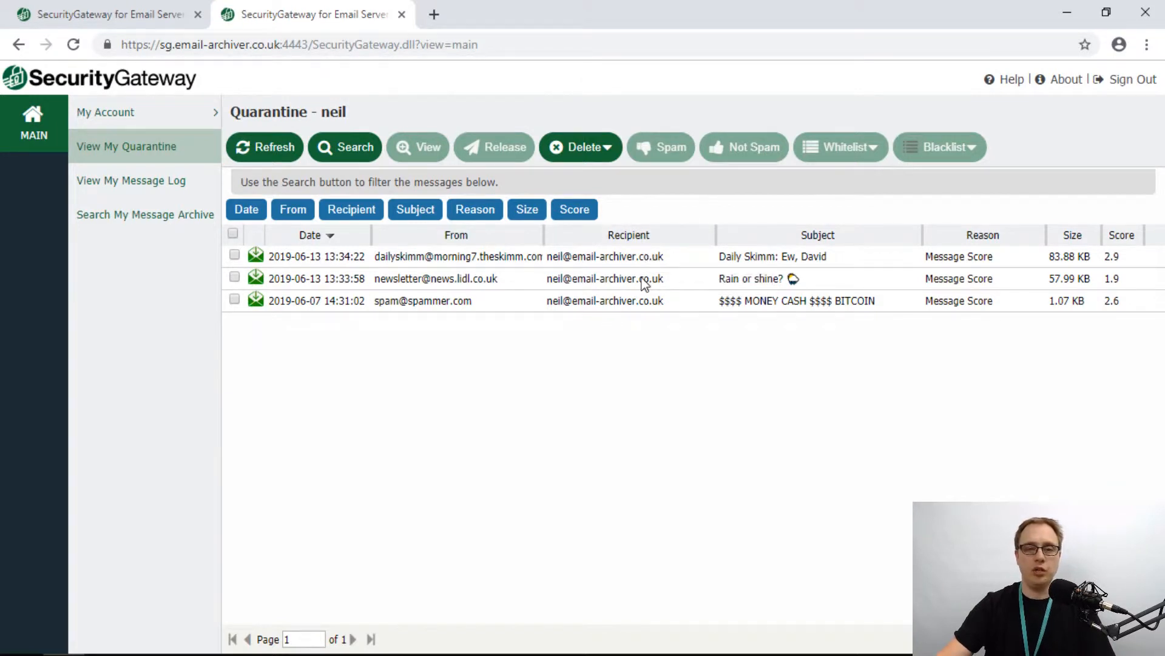
click(609, 274)
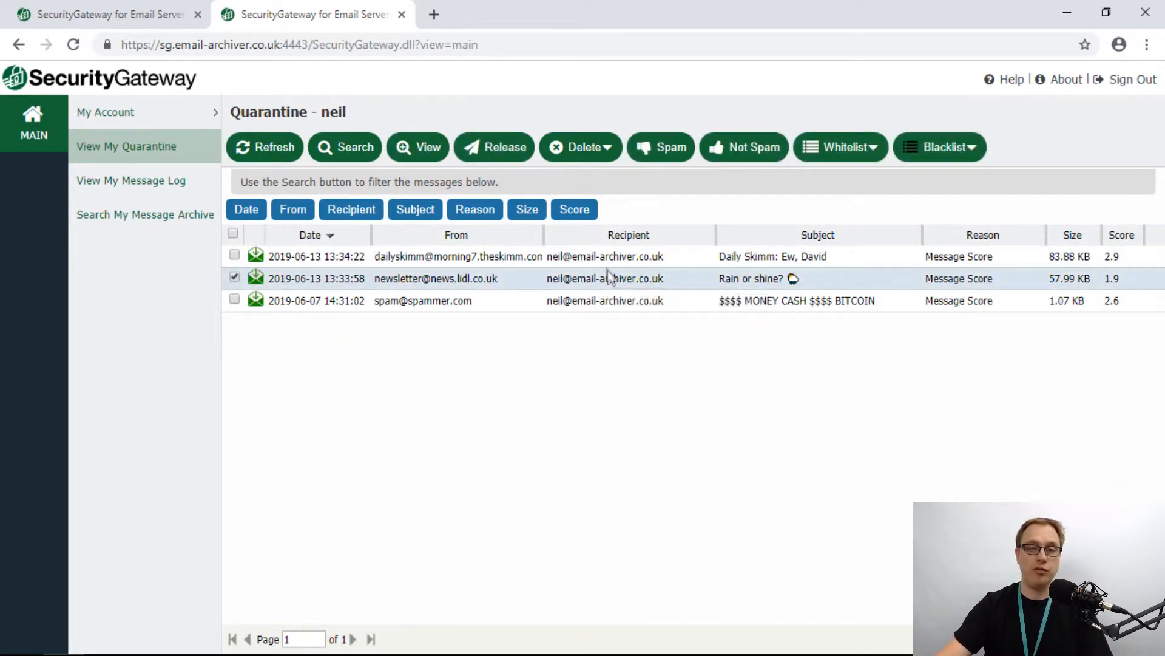